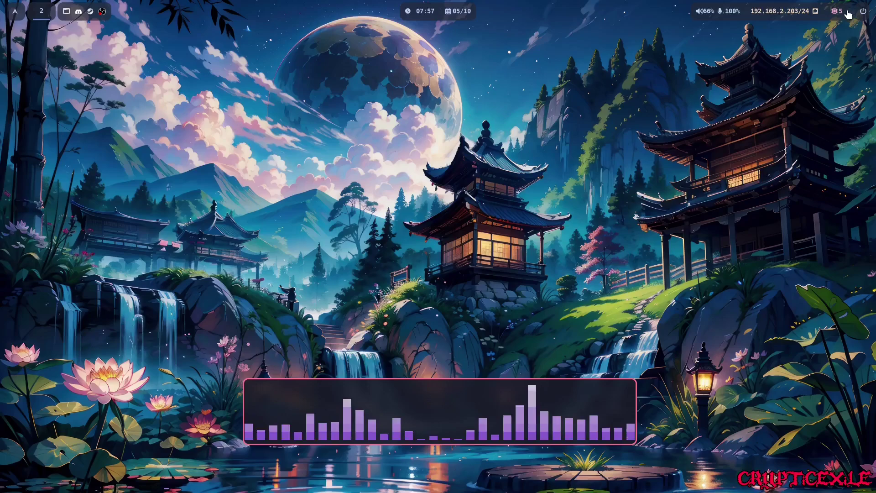
Cycle the Waybar network module's formats until it shows just the IP address again
{"action": "left_click", "coordinate": [791, 14]}
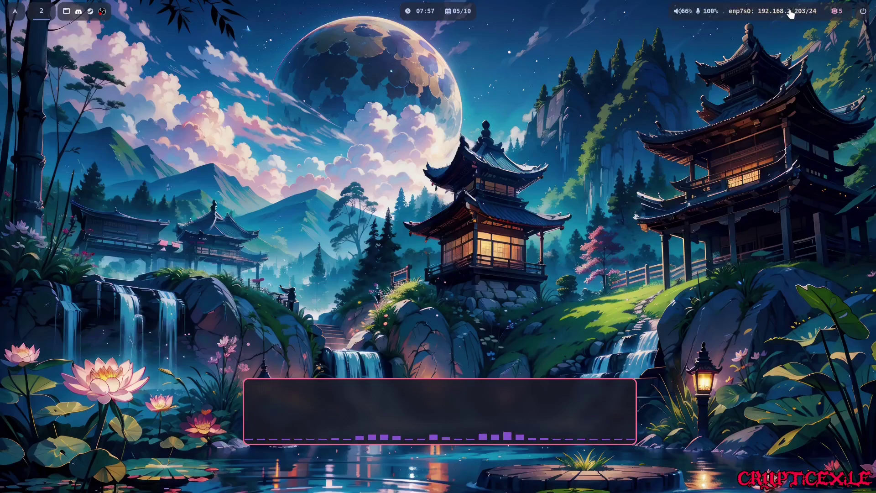
{"action": "left_click", "coordinate": [791, 14]}
{"action": "left_click", "coordinate": [791, 14]}
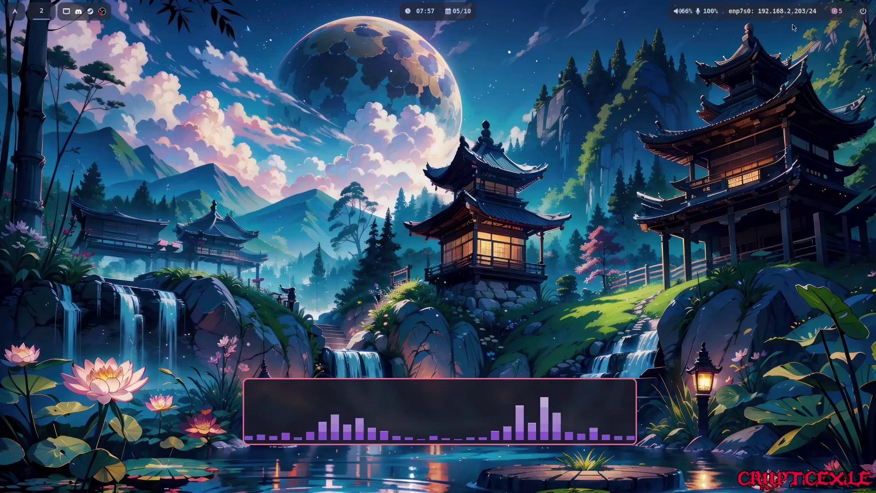
{"action": "left_click", "coordinate": [791, 14]}
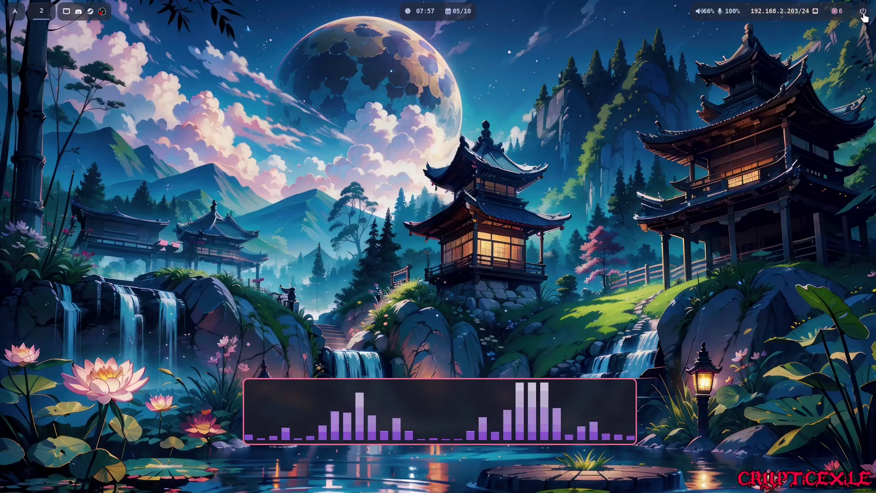
Open the rofi launcher twice, from the bar and with Super+D, dismissing it each time
{"action": "left_click", "coordinate": [15, 11]}
{"action": "key", "text": "Escape"}
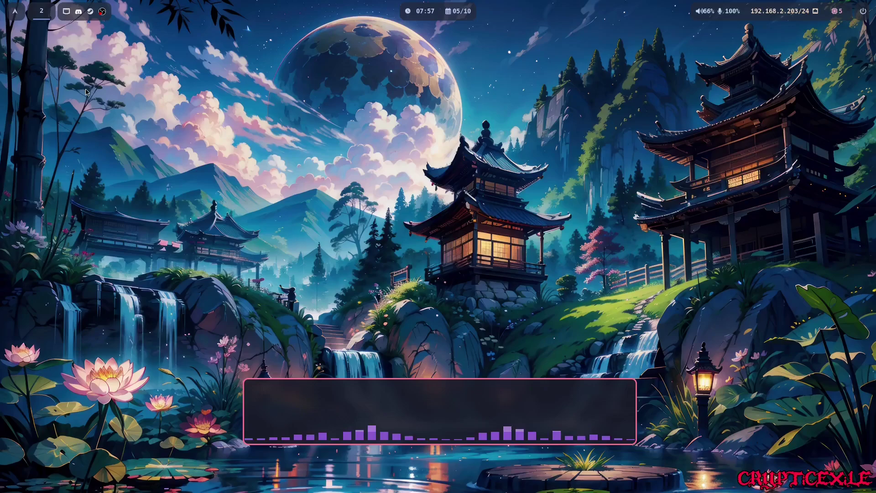
{"action": "key", "text": "super+d"}
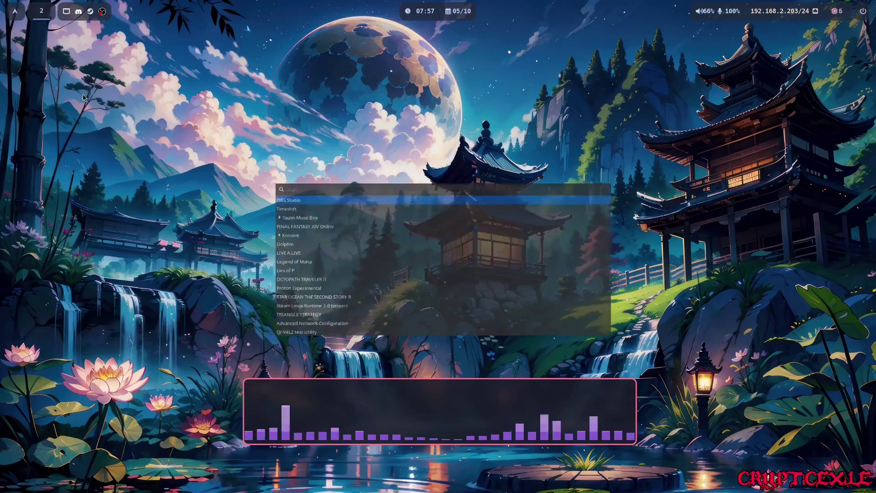
{"action": "key", "text": "Escape"}
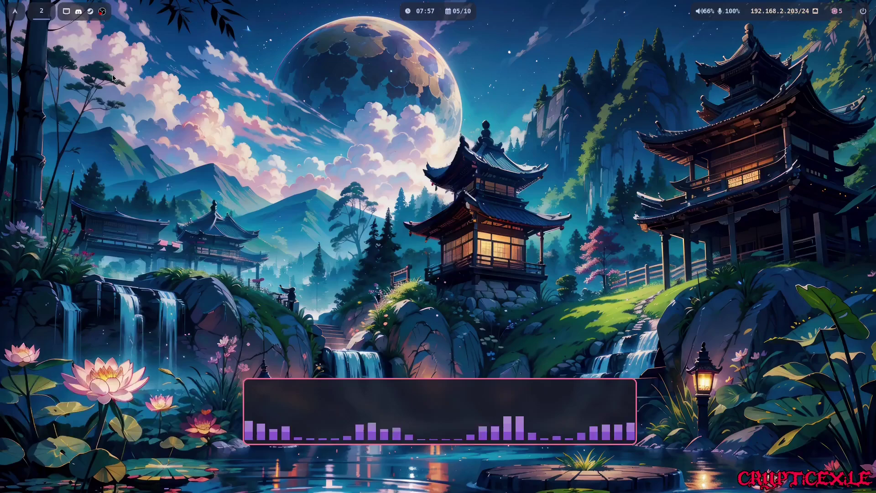
On empty workspace 3, open two kitty terminals
{"action": "key", "text": "super+3"}
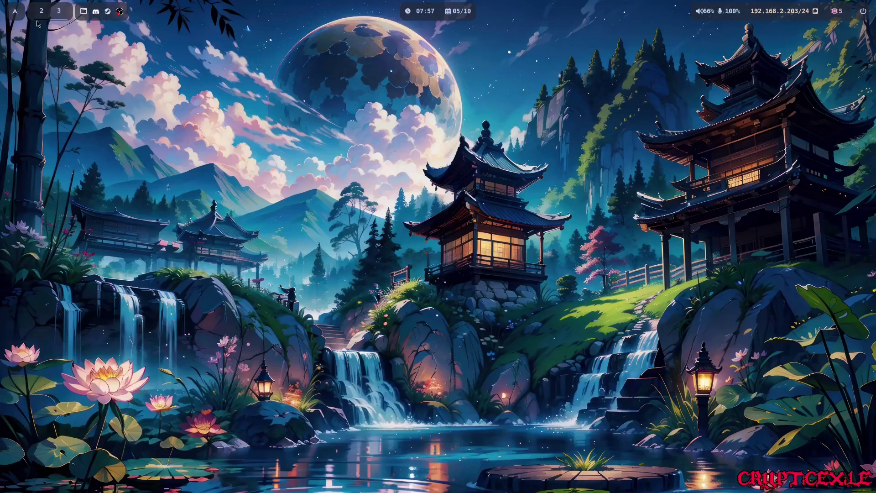
{"action": "key", "text": "super+Return"}
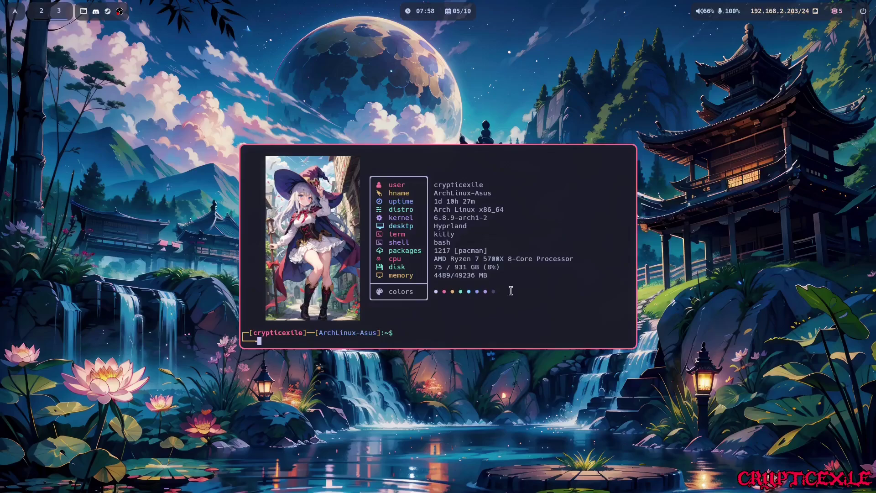
{"action": "key", "text": "super+Return"}
Move the first terminal up and to the right, then tile it into the layout
{"action": "left_click", "coordinate": [534, 230]}
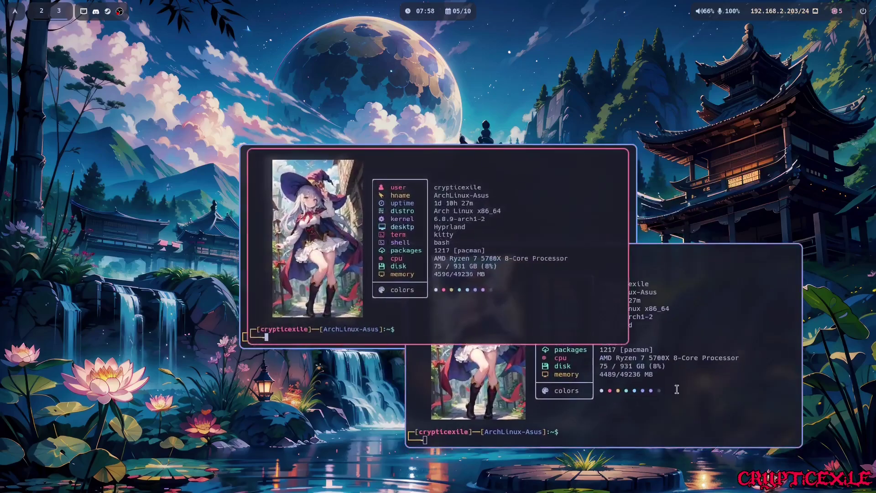
{"action": "left_click_drag", "start_coordinate": [495, 261], "coordinate": [655, 190]}
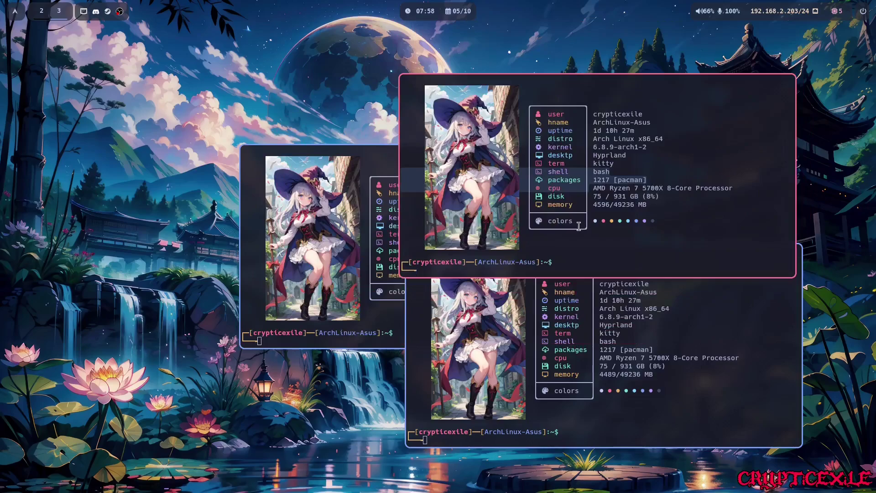
{"action": "key", "text": "super+v"}
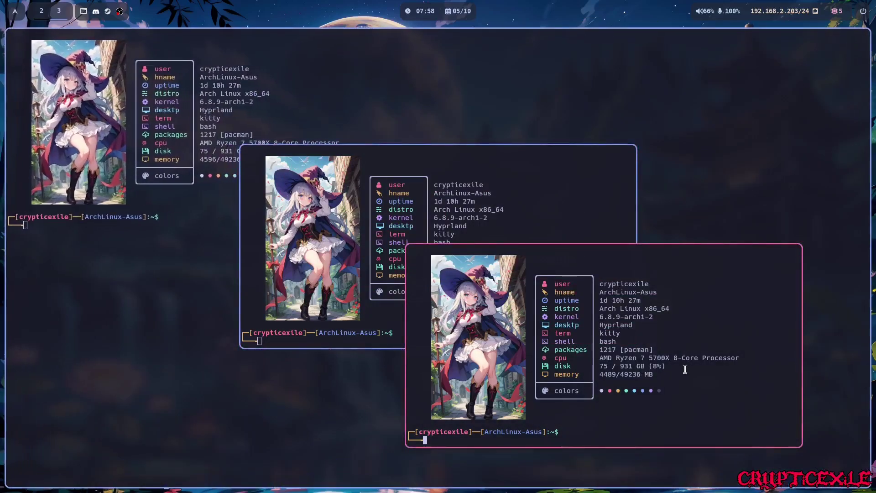
Tile the remaining floating terminals side by side, then close all three kitty windows
{"action": "key", "text": "super+v"}
{"action": "key", "text": "super+v"}
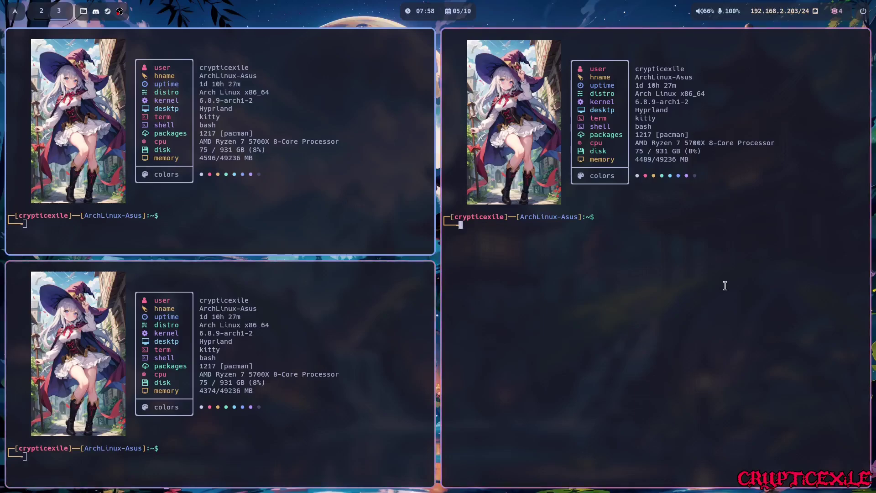
{"action": "key", "text": "super+q"}
{"action": "key", "text": "super+q"}
{"action": "key", "text": "super+q"}
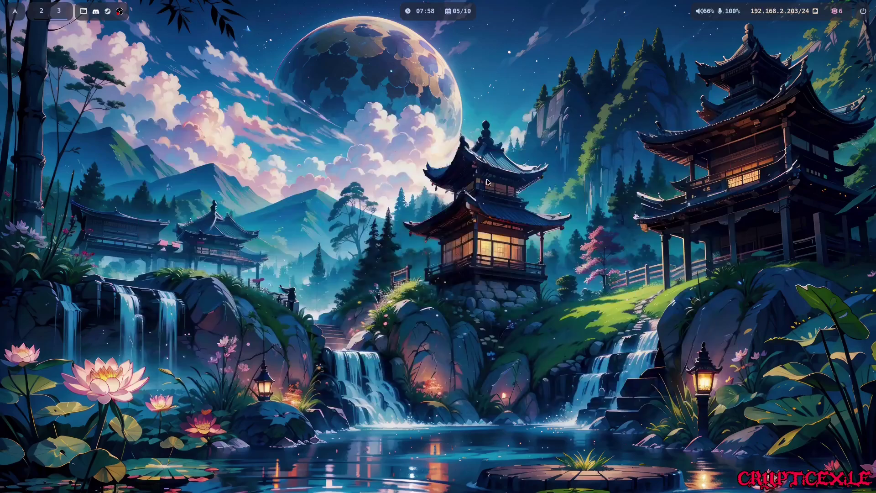
Open a new kitty terminal, make it floating, and shrink it to about 98 x 29 cells
{"action": "key", "text": "super+Return"}
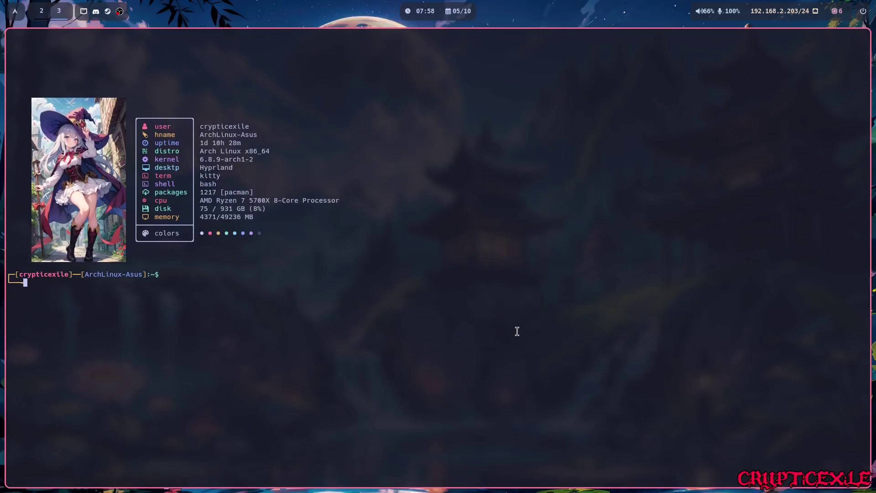
{"action": "key", "text": "super+v"}
{"action": "key", "text": "super+v"}
{"action": "key", "text": "super+v"}
{"action": "left_click_drag", "start_coordinate": [453, 265], "coordinate": [156, 112]}
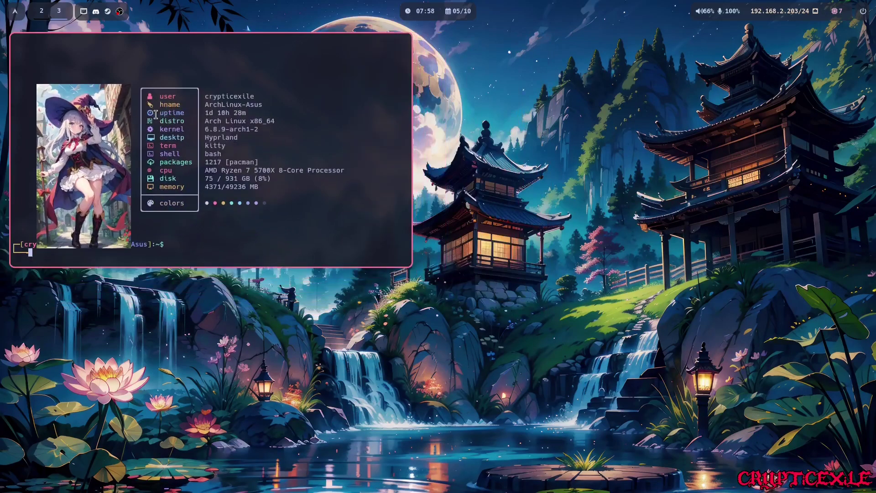
Replace the terminal with a new centred one and reshape it to 109 x 23 cells
{"action": "key", "text": "super+q"}
{"action": "key", "text": "super+Return"}
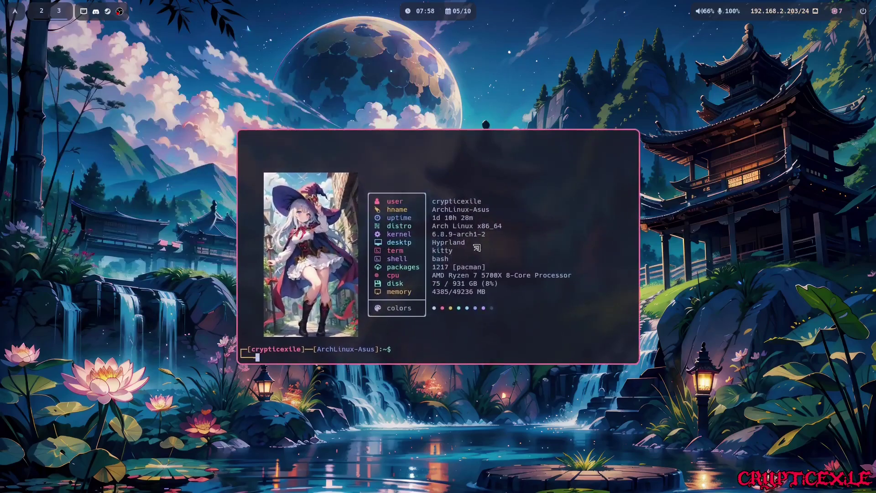
{"action": "left_click_drag", "start_coordinate": [475, 255], "coordinate": [475, 279]}
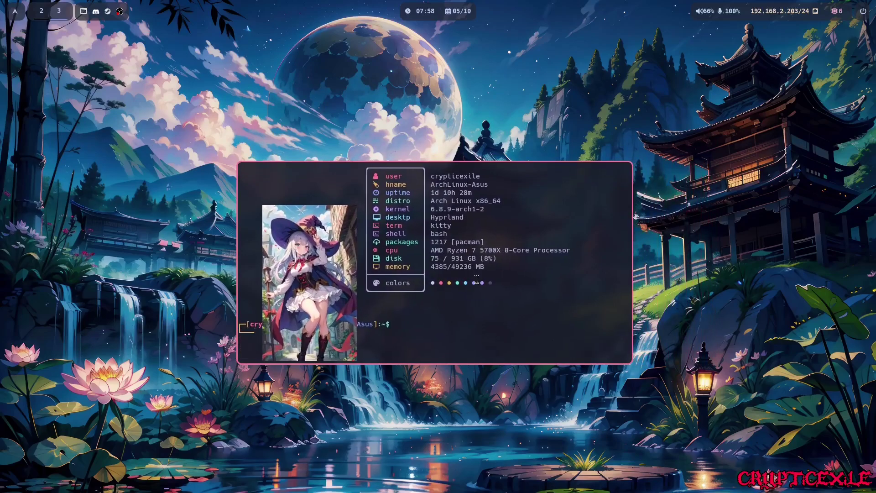
Replace that terminal with a fresh one and nudge it slightly right and down
{"action": "key", "text": "super+q"}
{"action": "key", "text": "super+Return"}
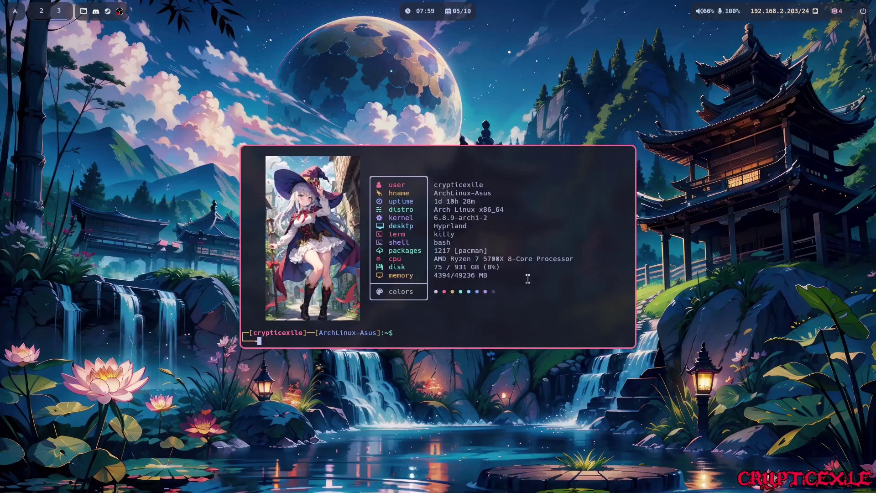
{"action": "left_click_drag", "start_coordinate": [528, 279], "coordinate": [501, 255]}
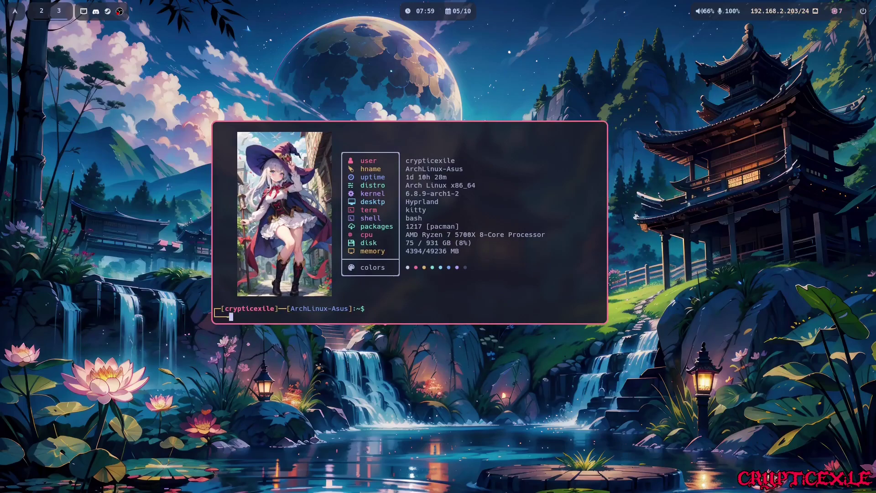
Run 'sudo pacman -Syyu', authenticate, and confirm installing the 15 package upgrades
{"action": "type", "text": "sudo pacman -Syyu"}
{"action": "key", "text": "Return"}
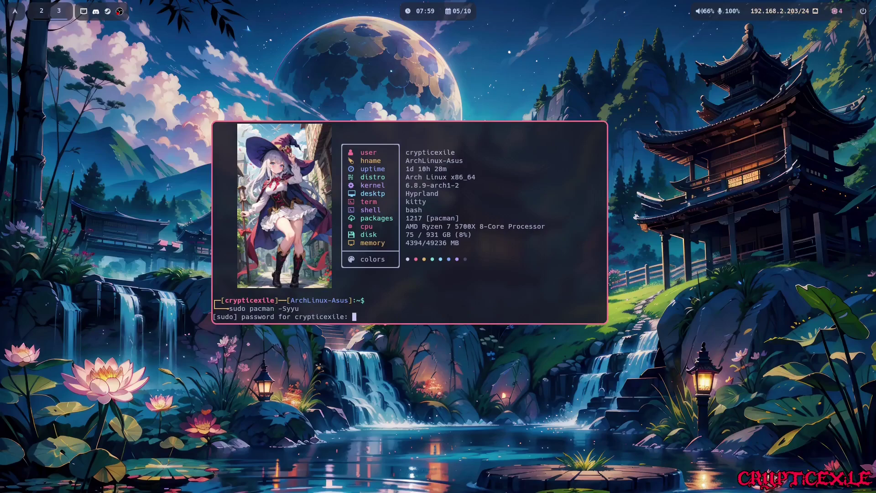
{"action": "key", "text": "Return"}
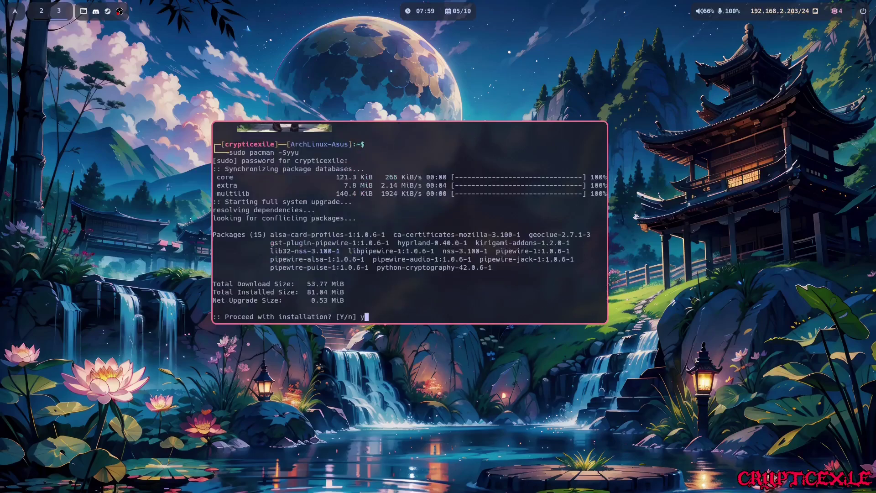
{"action": "key", "text": "Return"}
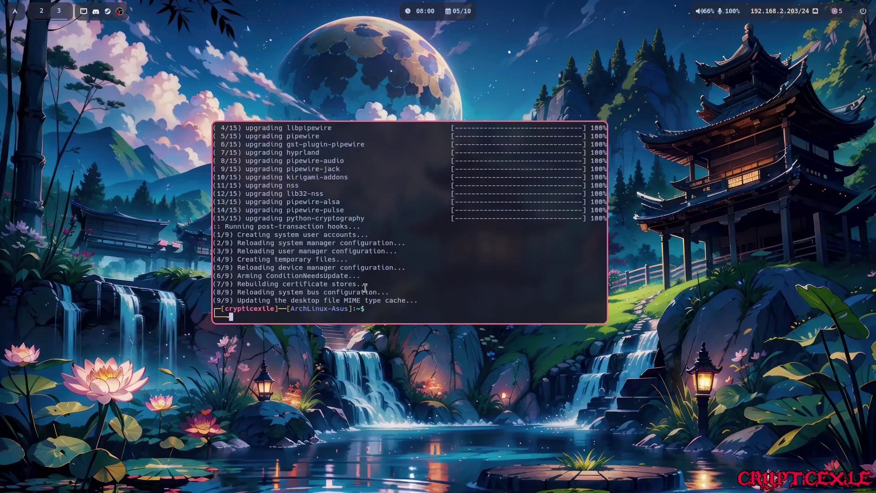
Run catnip to display the post-upgrade system info beside the anime artwork
{"action": "type", "text": "catnip"}
{"action": "key", "text": "Return"}
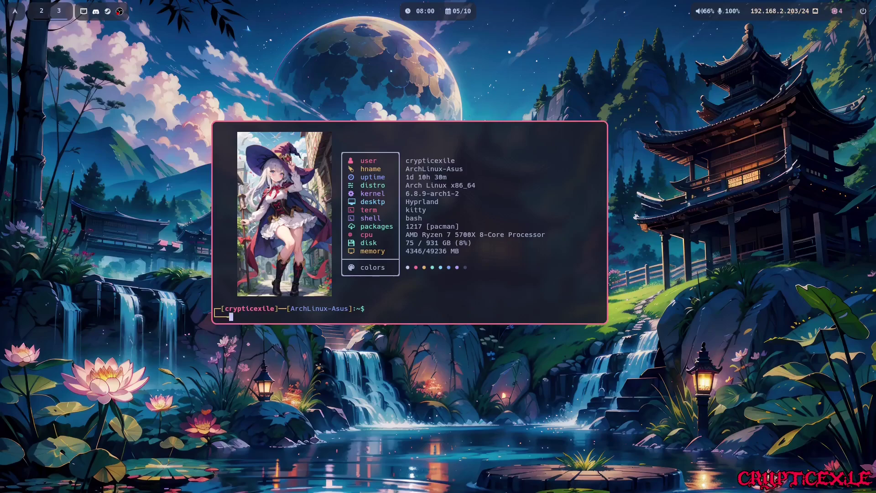
In the Home folder, bring up Open With… for dot-files.tar.xz
{"action": "key", "text": "super+e"}
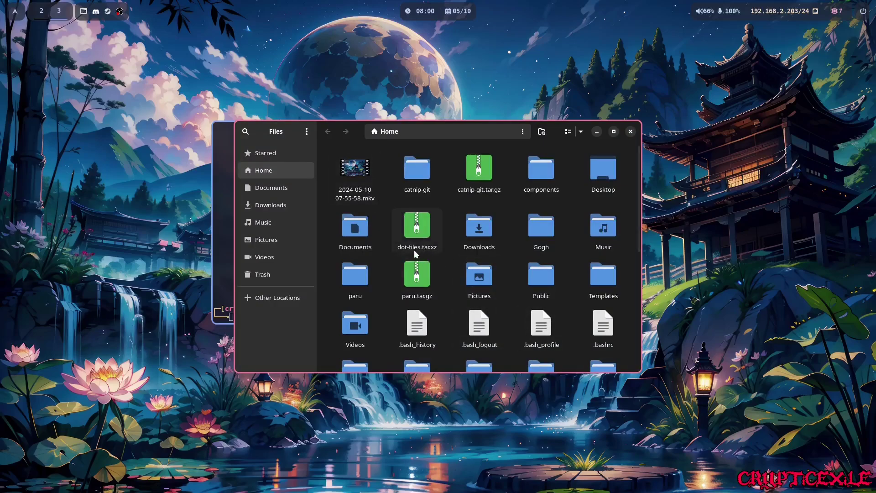
{"action": "right_click", "coordinate": [424, 226]}
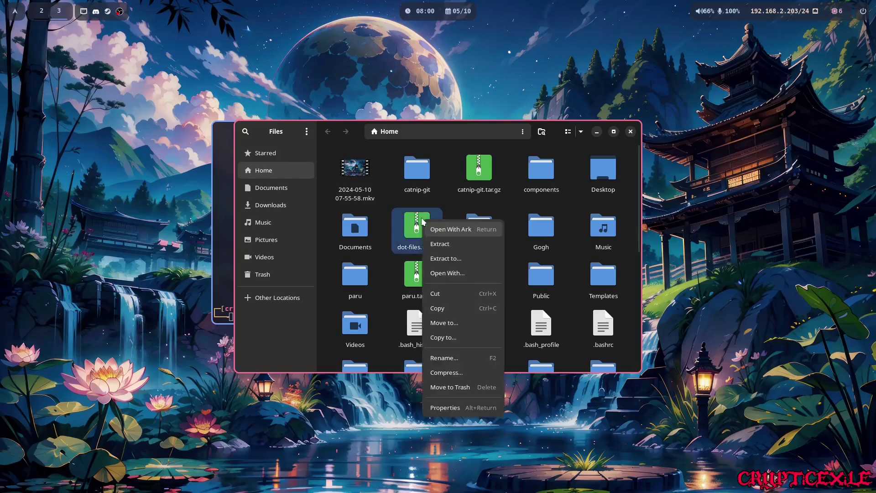
{"action": "left_click", "coordinate": [466, 272]}
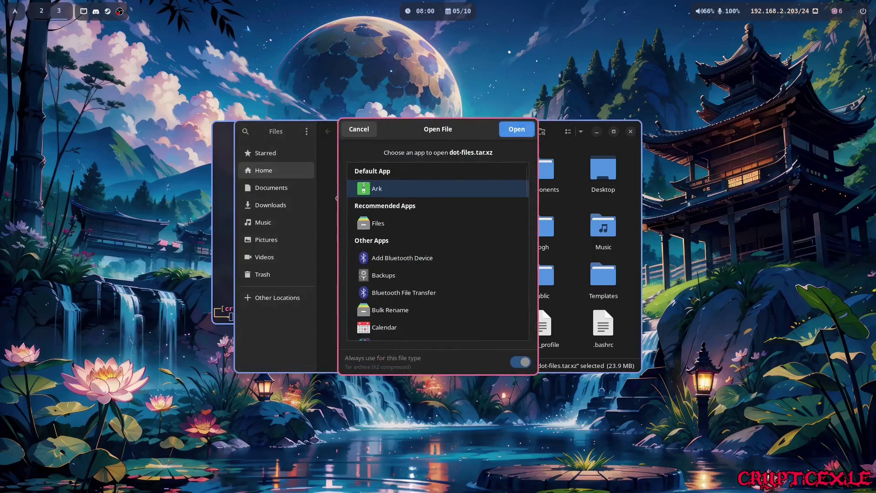
Open dot-files.tar.xz in Ark, expand .config, catnip, hypr, kitty and waybar, then quit Ark
{"action": "left_click", "coordinate": [518, 132]}
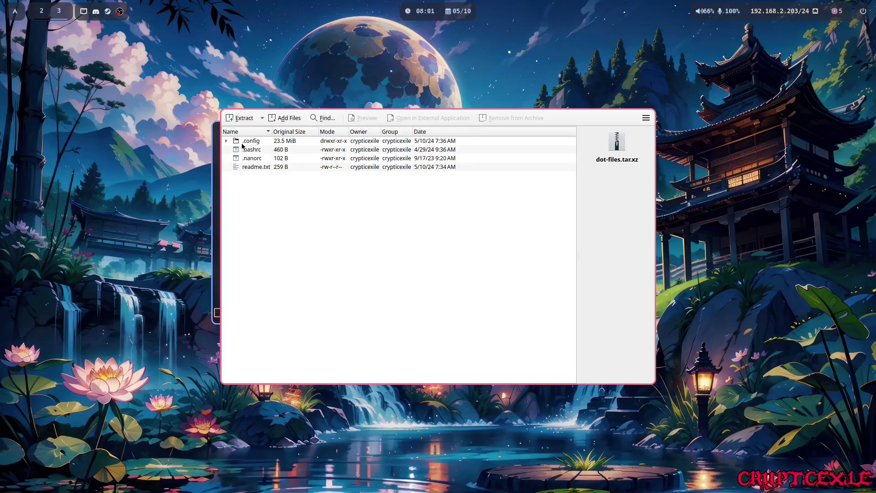
{"action": "left_click", "coordinate": [227, 141]}
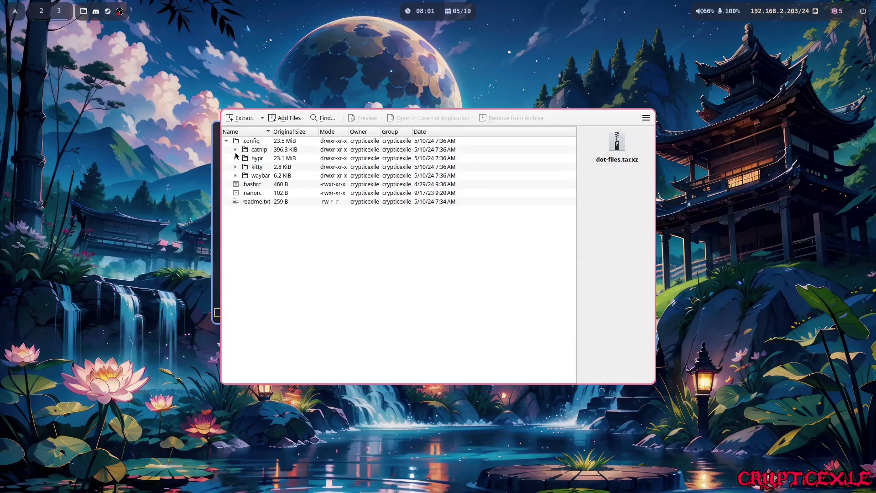
{"action": "left_click", "coordinate": [235, 150]}
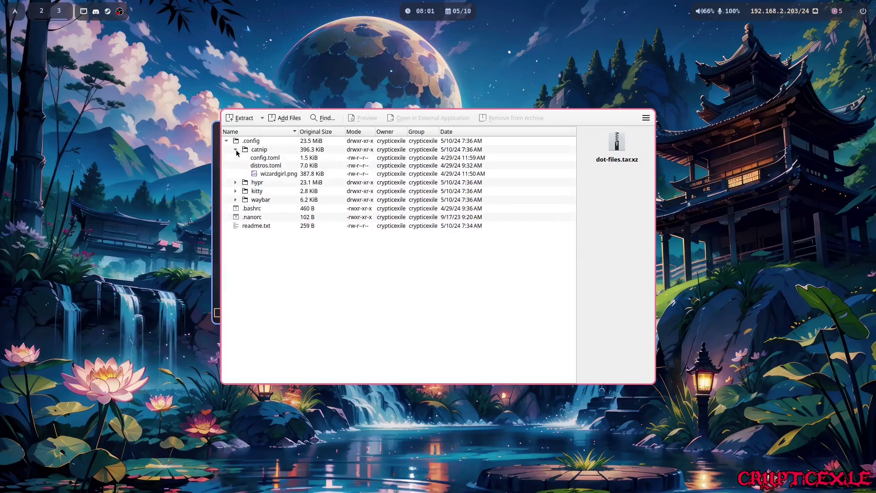
{"action": "left_click", "coordinate": [235, 182]}
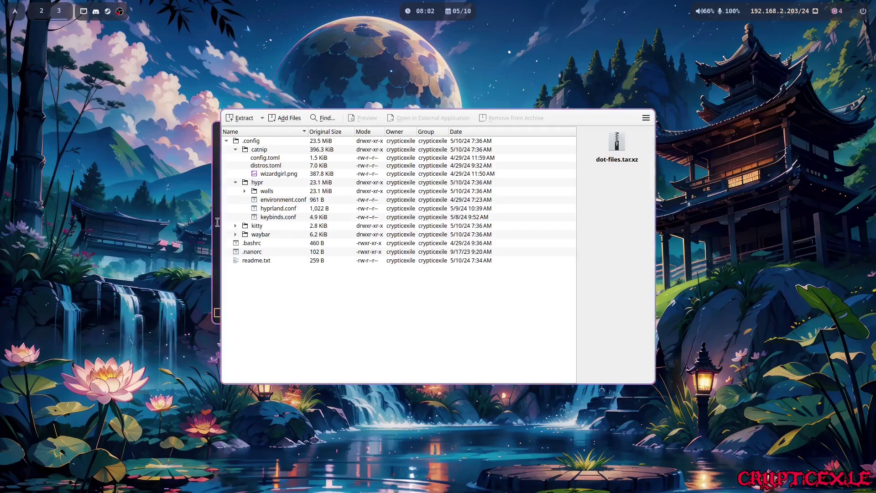
{"action": "left_click", "coordinate": [235, 226]}
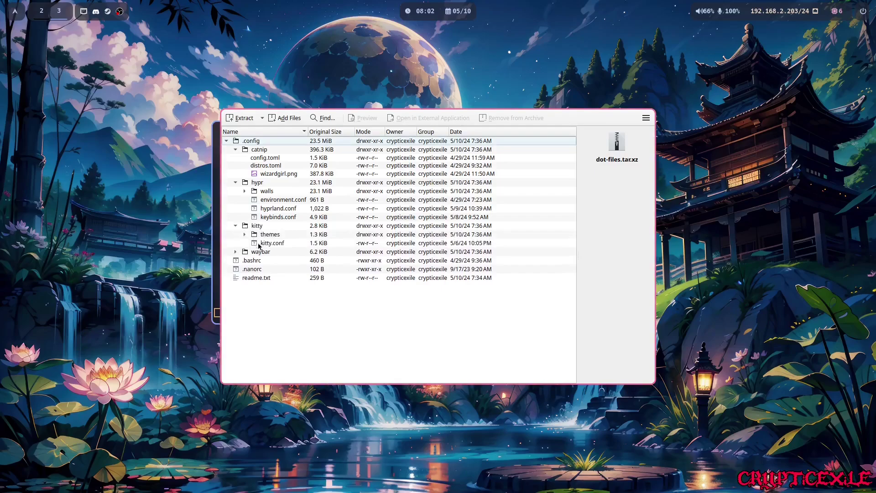
{"action": "left_click", "coordinate": [236, 251]}
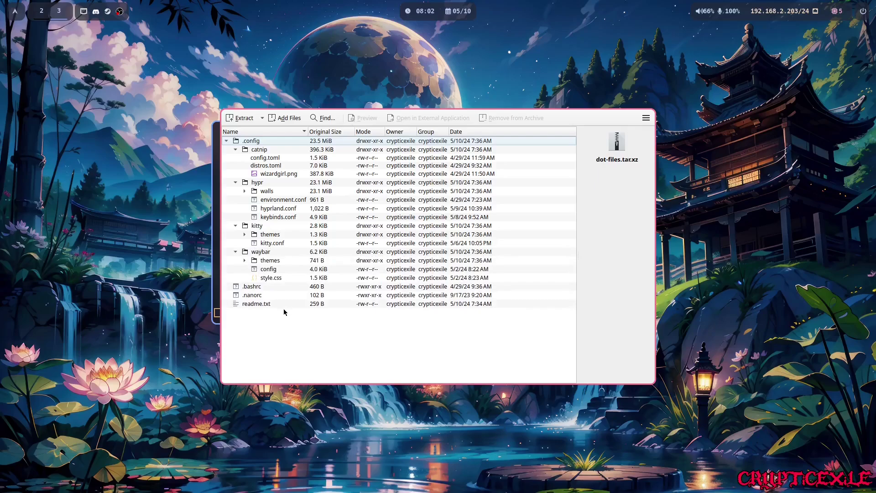
{"action": "key", "text": "ctrl+q"}
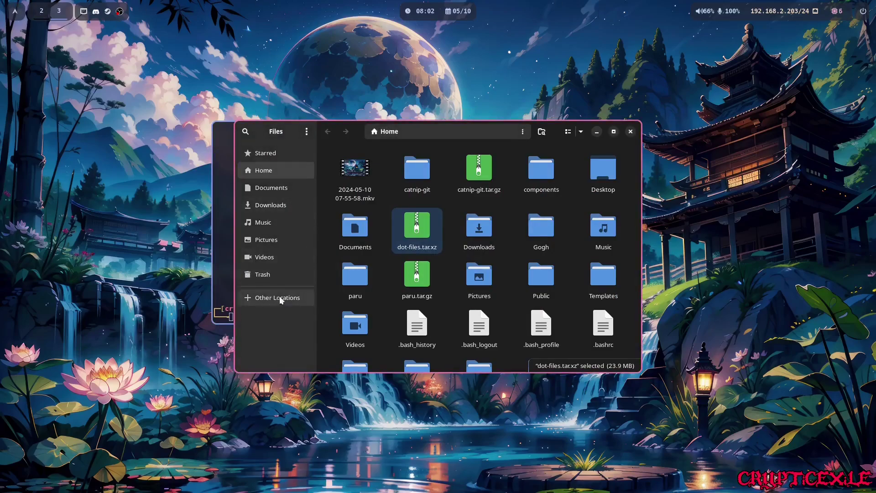
Close the Files window and then the kitty terminal, leaving an empty workspace
{"action": "key", "text": "ctrl+q"}
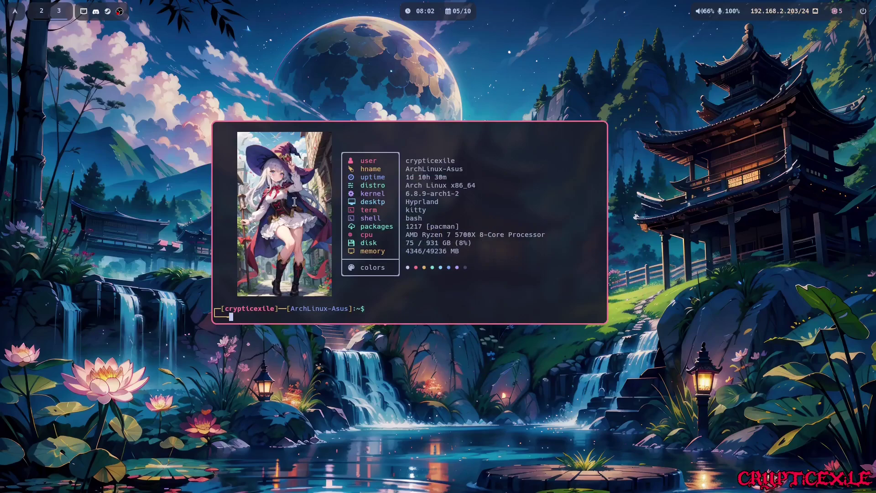
{"action": "key", "text": "super+q"}
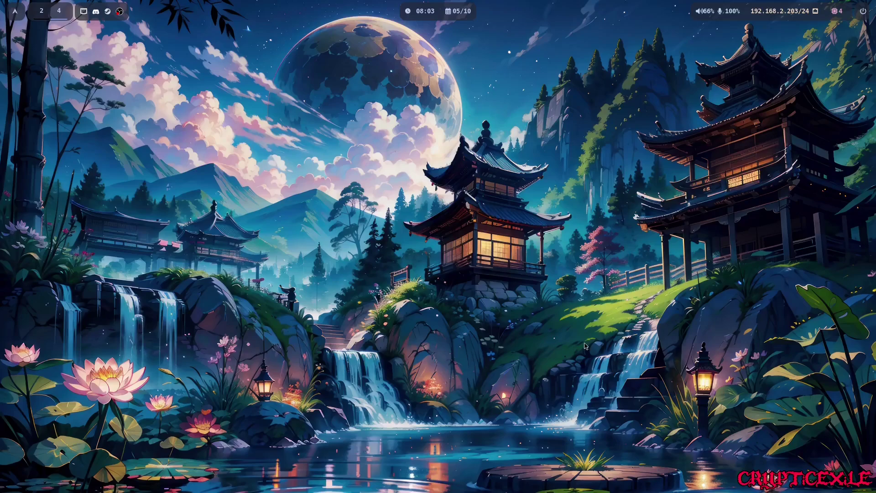
Launch kitty, switch to workspace 1, and close kitty, leaving only the moonlit pagoda wallpaper
{"action": "key", "text": "super+Return"}
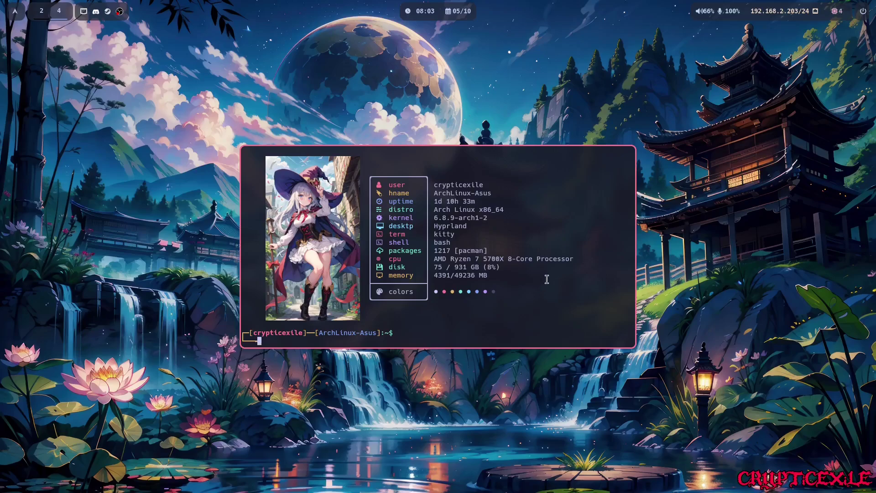
{"action": "key", "text": "super+1"}
{"action": "key", "text": "super+q"}
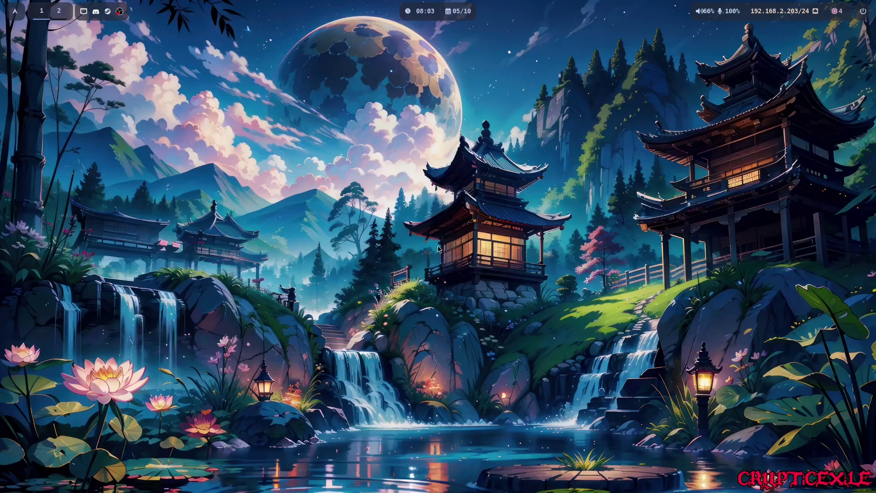
{"action": "key", "text": "super+d"}
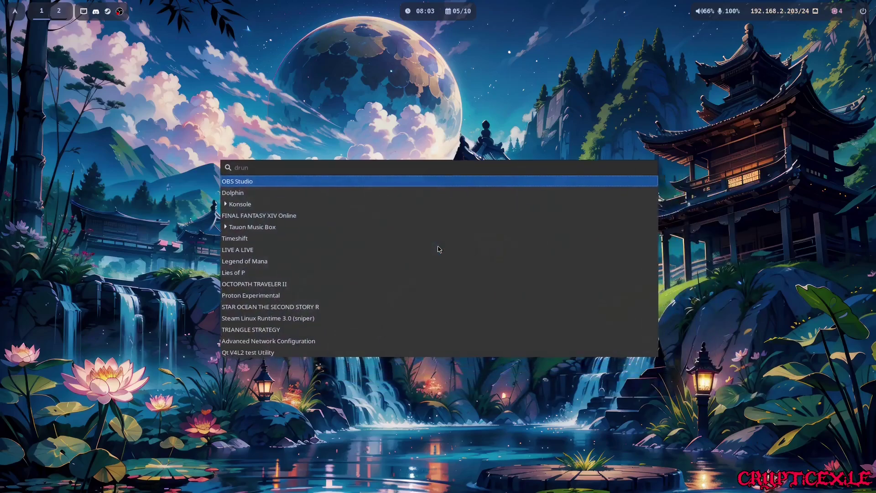
{"action": "key", "text": "Escape"}
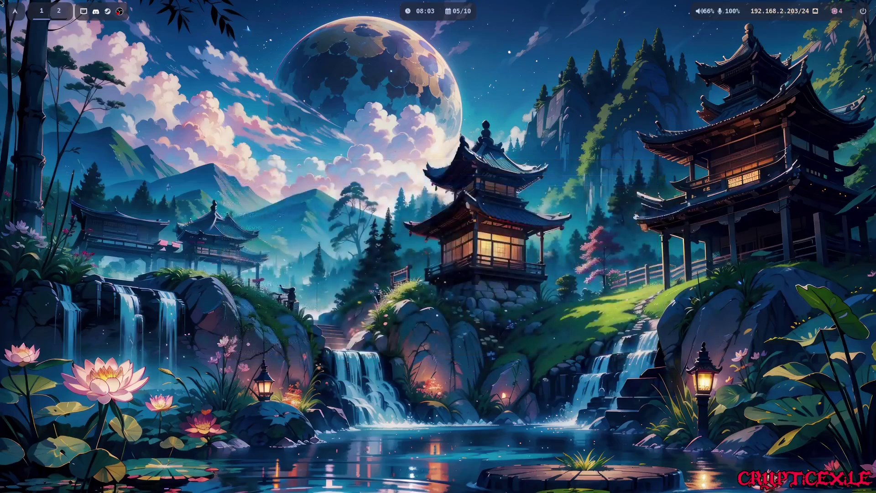
{"action": "left_click", "coordinate": [17, 15]}
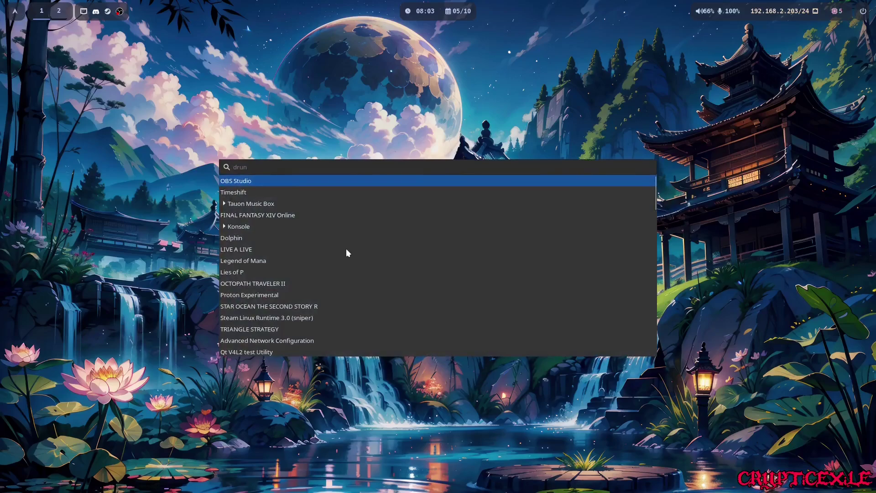
{"action": "key", "text": "Escape"}
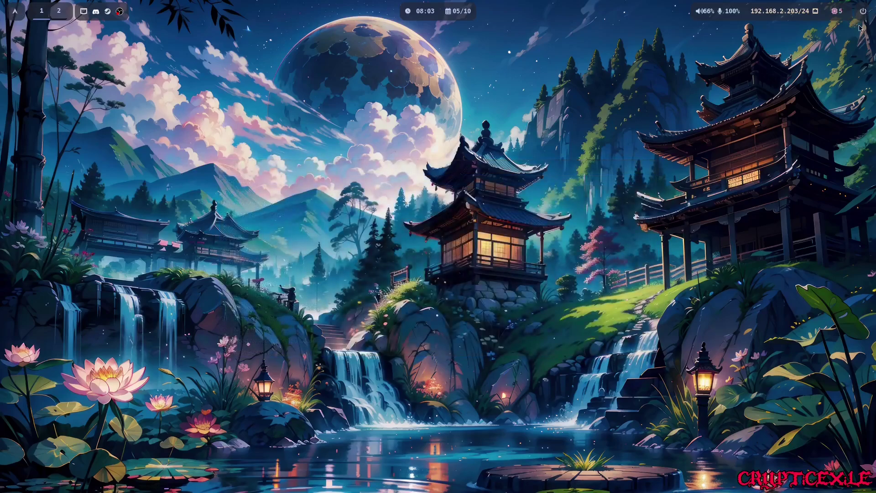